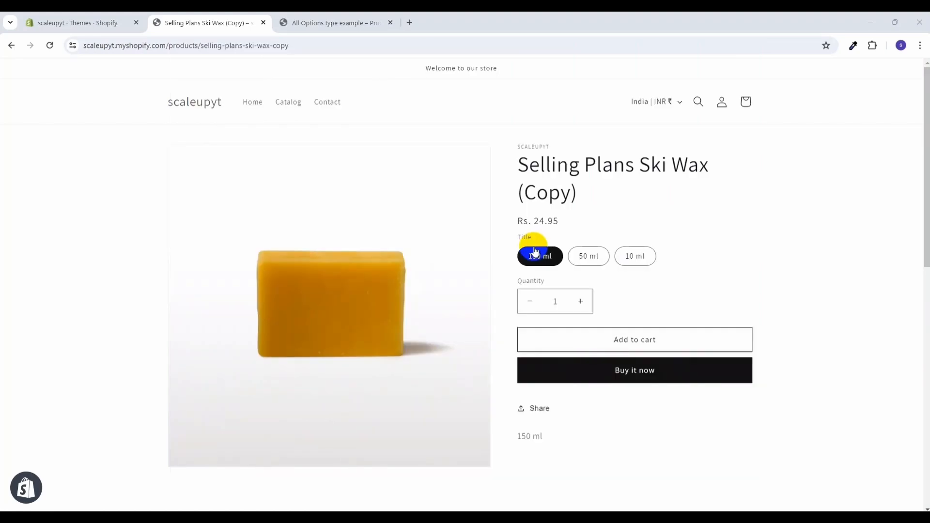
Examine the custom option field types on the "All Options type example" product page.
click(341, 23)
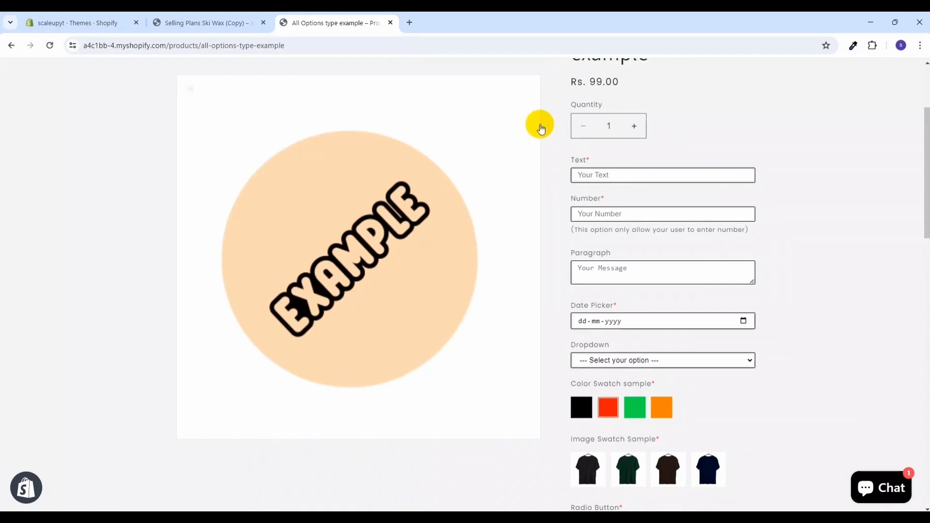
scroll(542, 127, down, 3)
scroll(541, 127, down, 4)
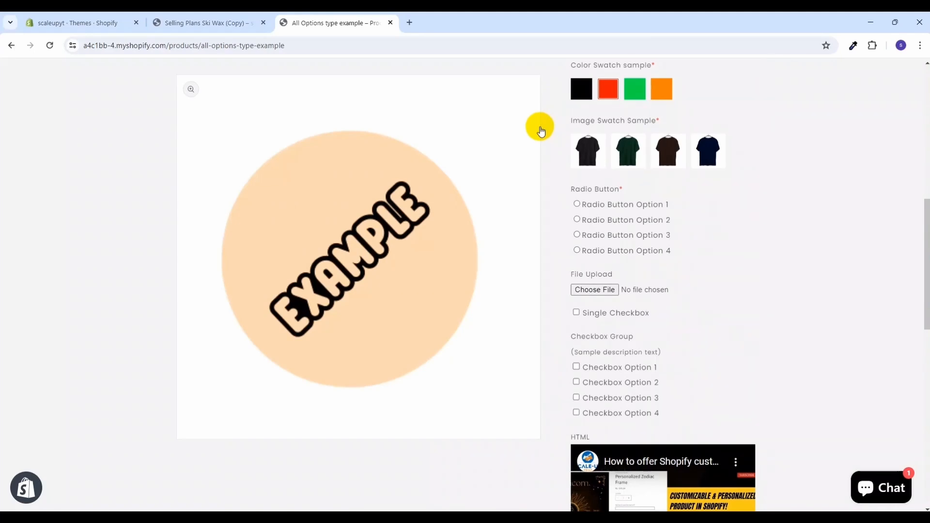
scroll(542, 131, up, 3)
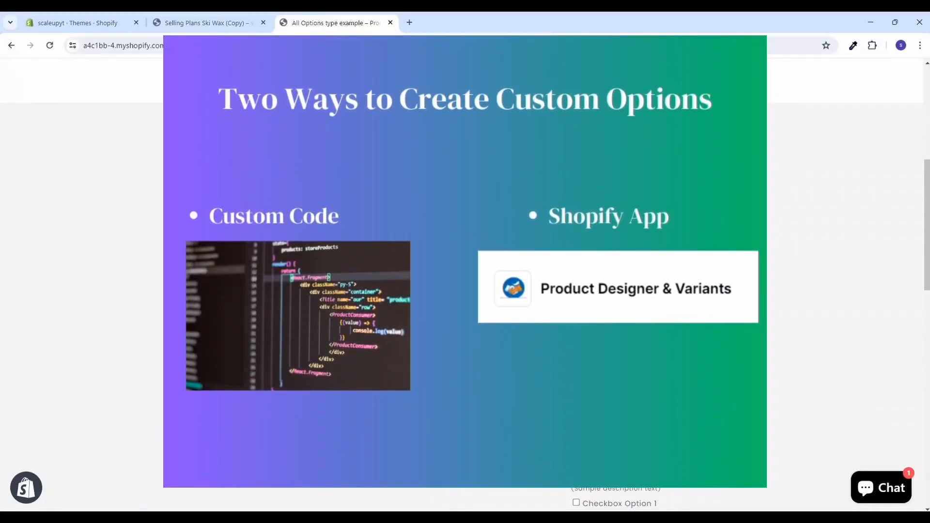
scroll(466, 290, down, 2)
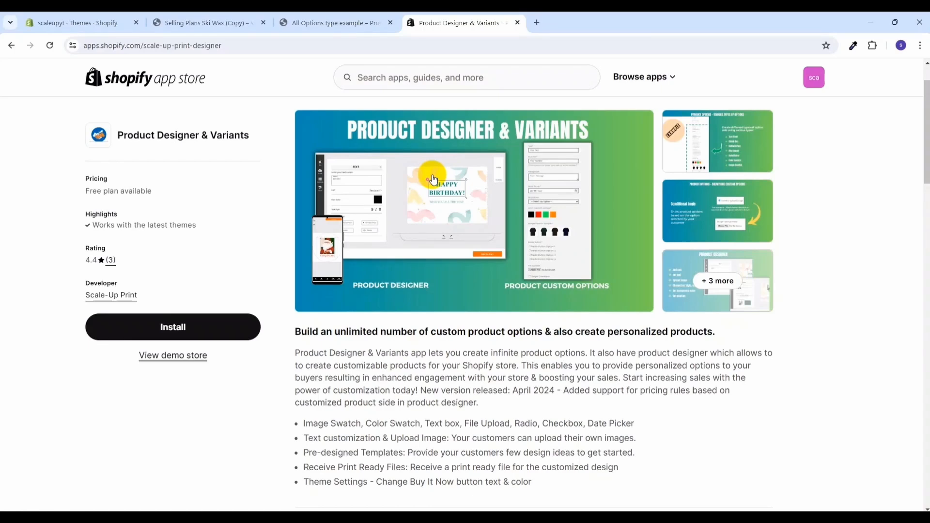
Review the Product Designer & Variants feature description, and compare it with the option fields on the example product page.
scroll(440, 213, down, 2)
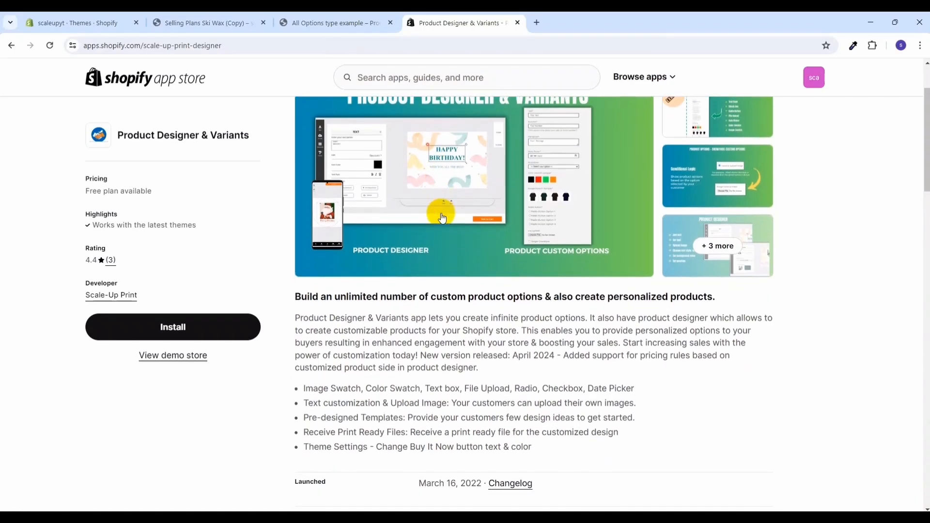
scroll(442, 217, down, 3)
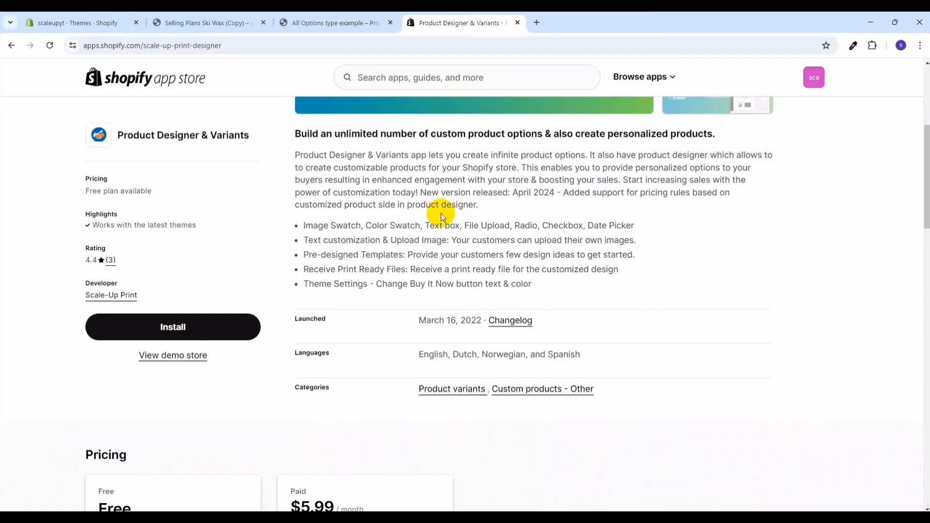
click(293, 20)
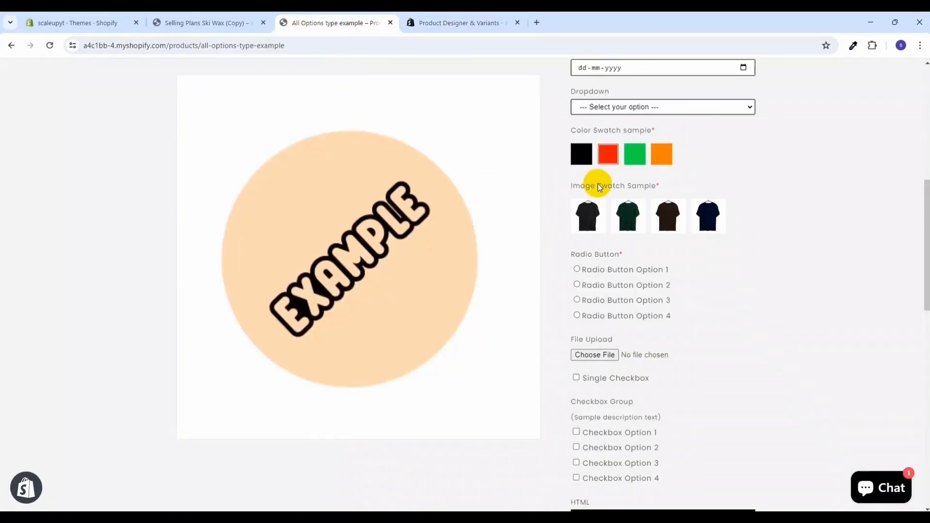
scroll(598, 184, down, 2)
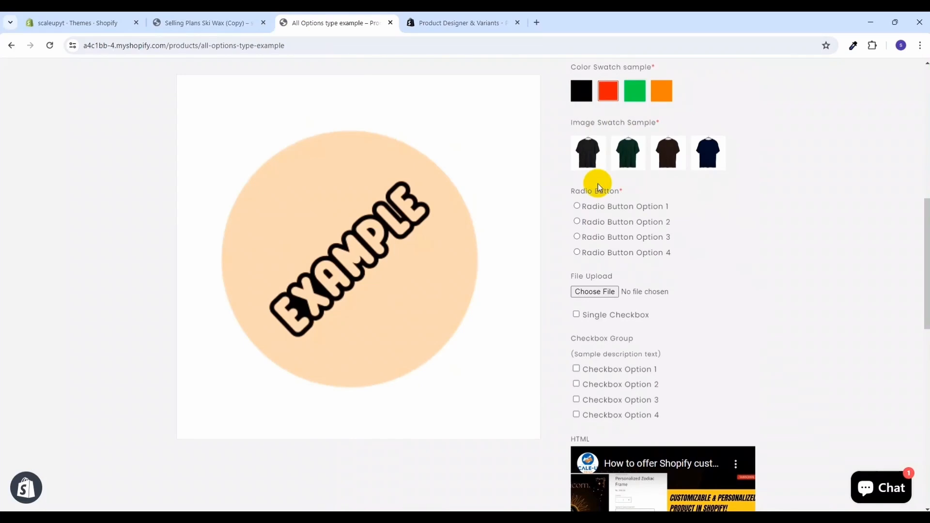
scroll(598, 184, up, 2)
scroll(591, 186, up, 6)
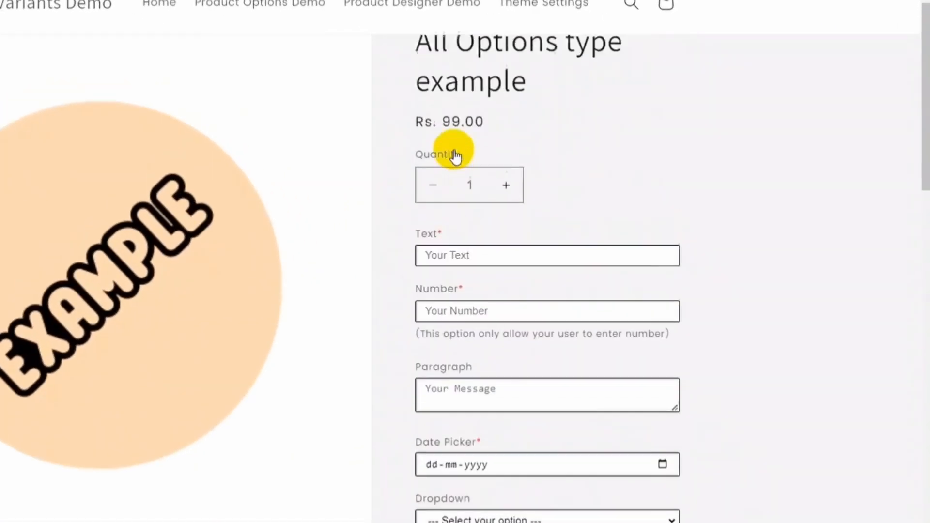
scroll(591, 180, down, 1)
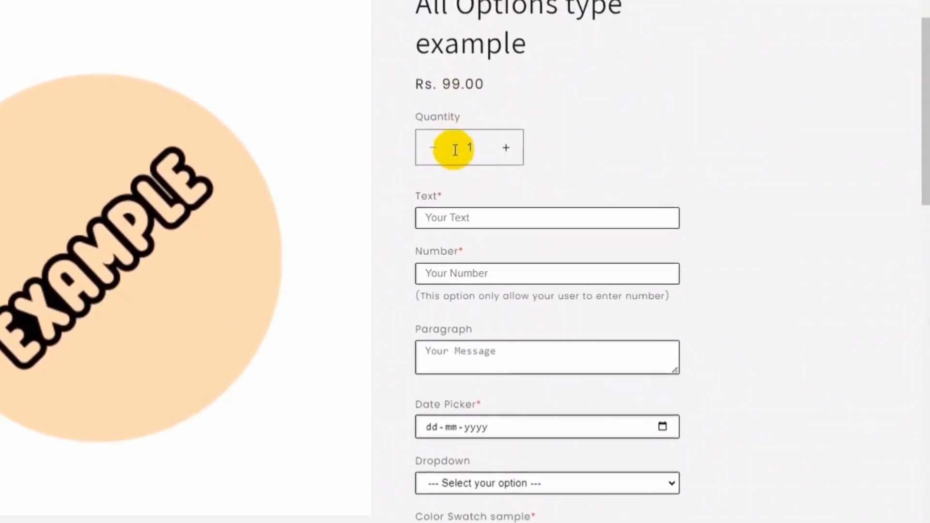
scroll(456, 151, down, 1)
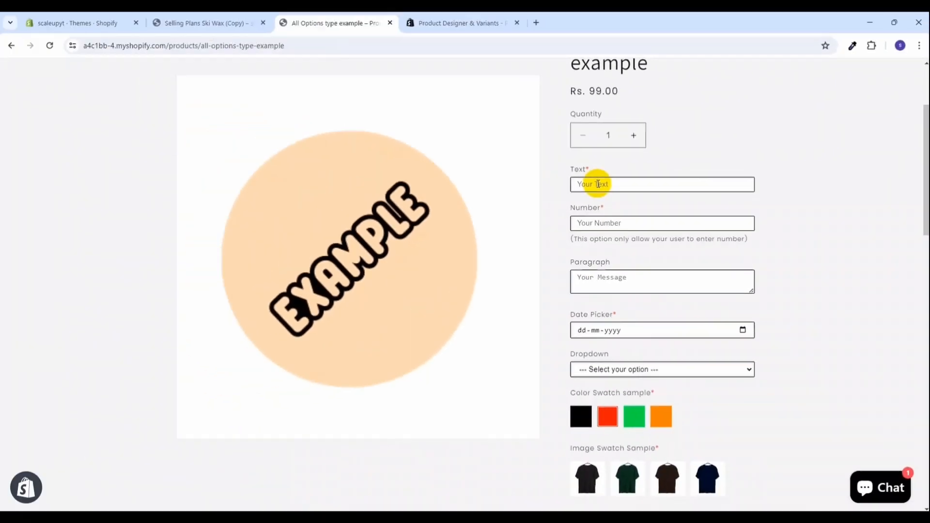
Review the Free and Paid pricing plans in the Product Designer & Variants app listing.
click(431, 23)
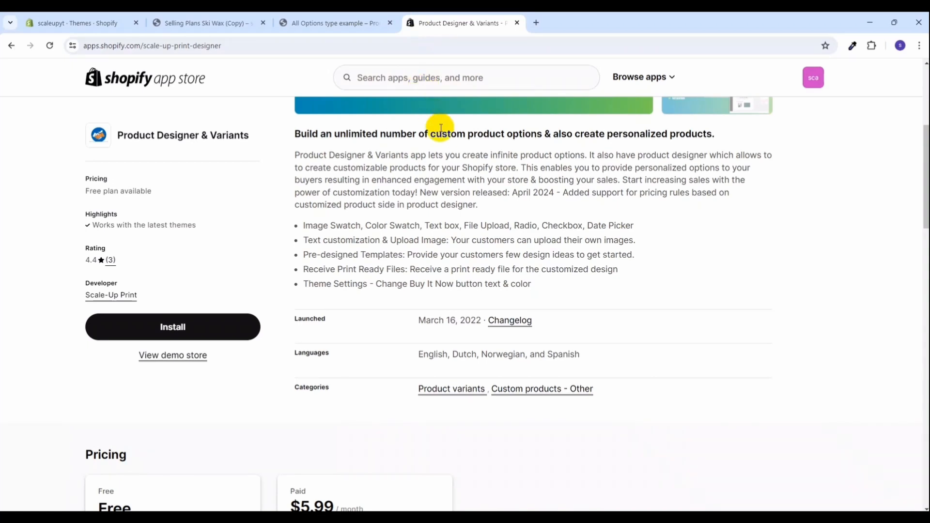
scroll(436, 127, down, 3)
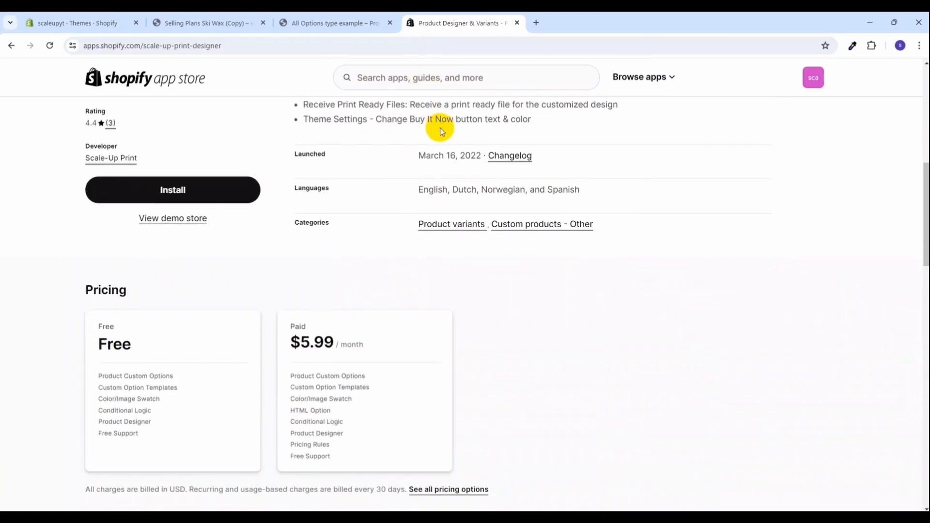
scroll(441, 131, up, 1)
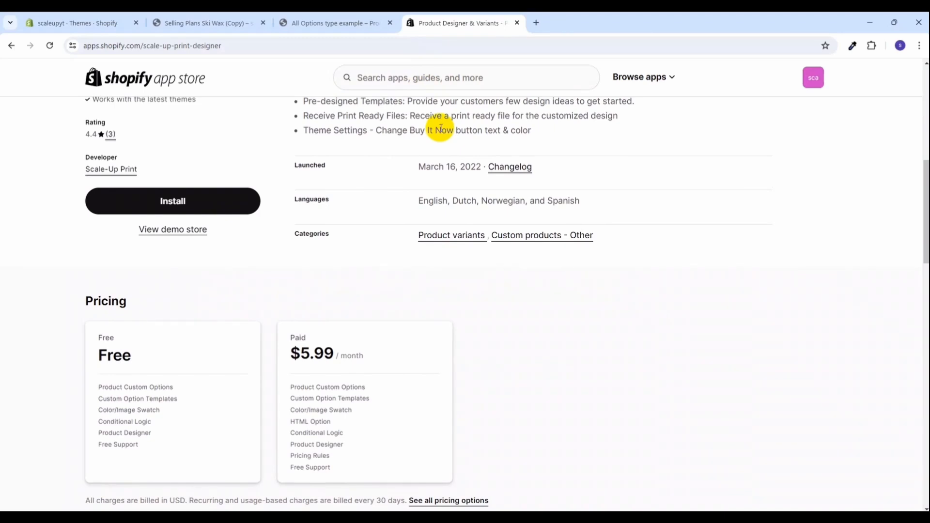
Search the Shopify App Store for "Product designer & variants" and open the Product Designer & Variants listing.
click(181, 80)
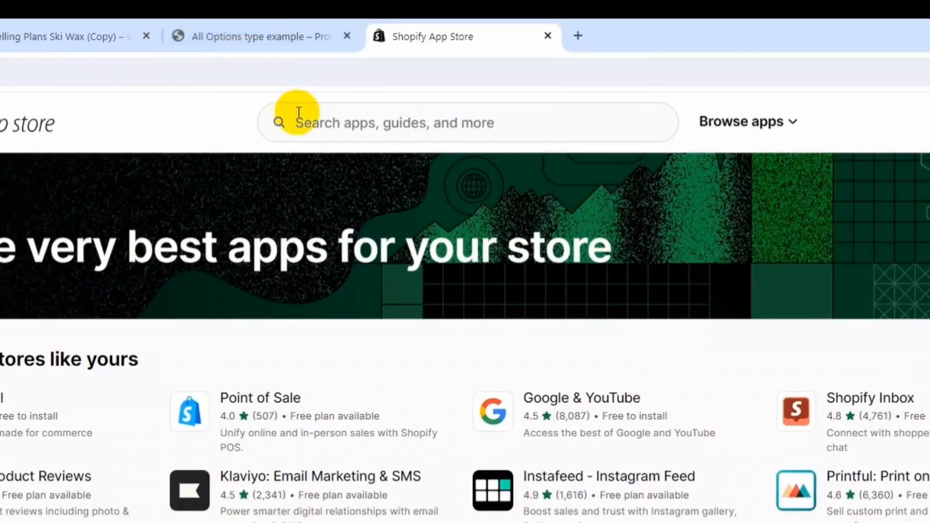
click(301, 121)
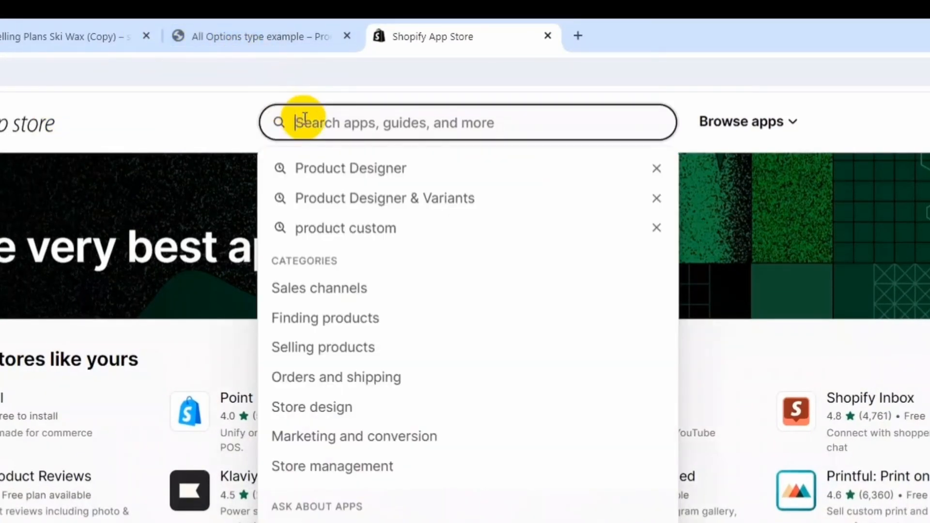
text(P)
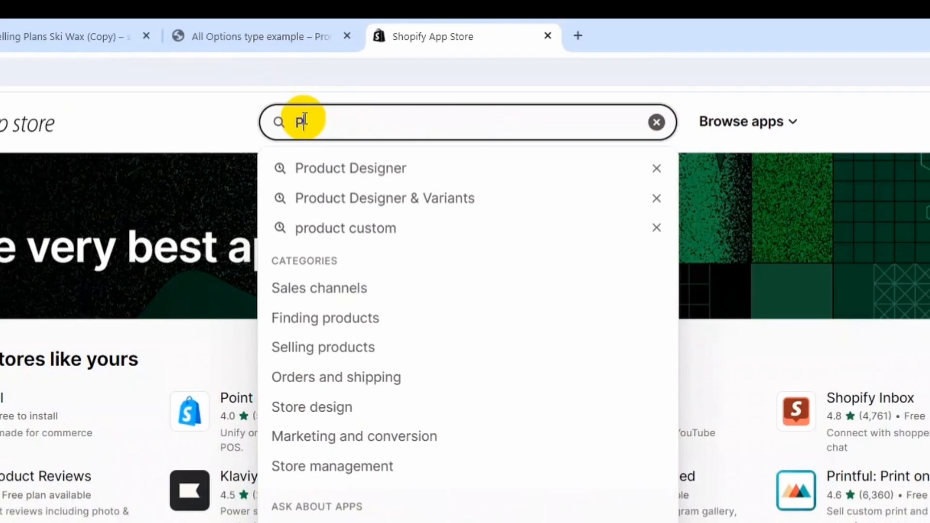
text(roduct designer & varai)
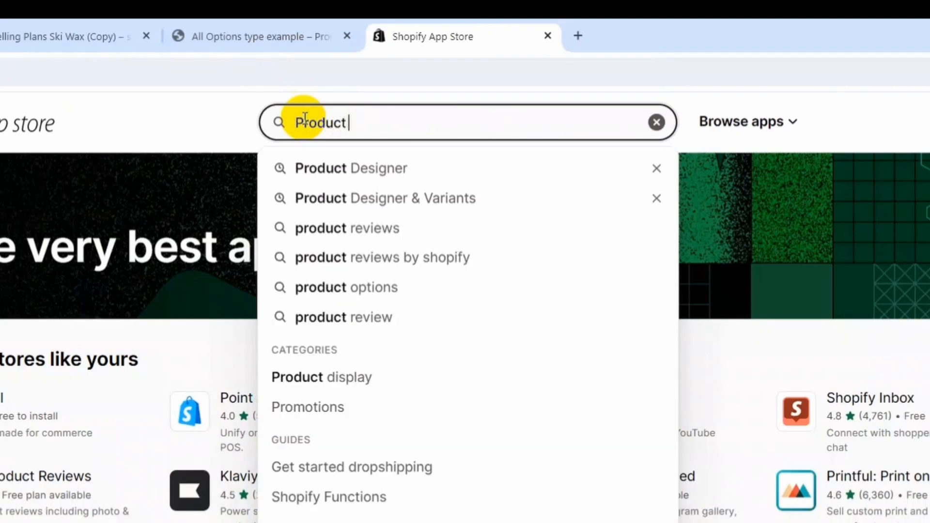
key(BackSpace)
key(BackSpace)
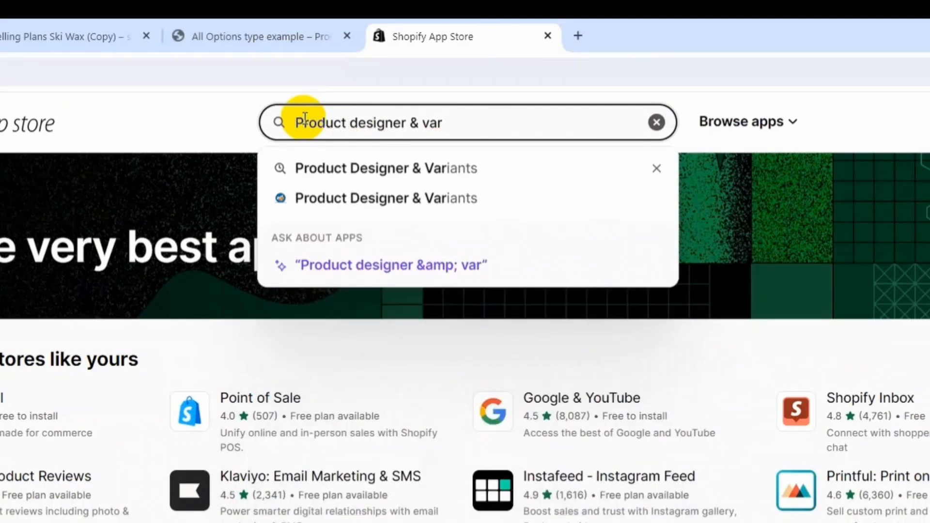
text(iants)
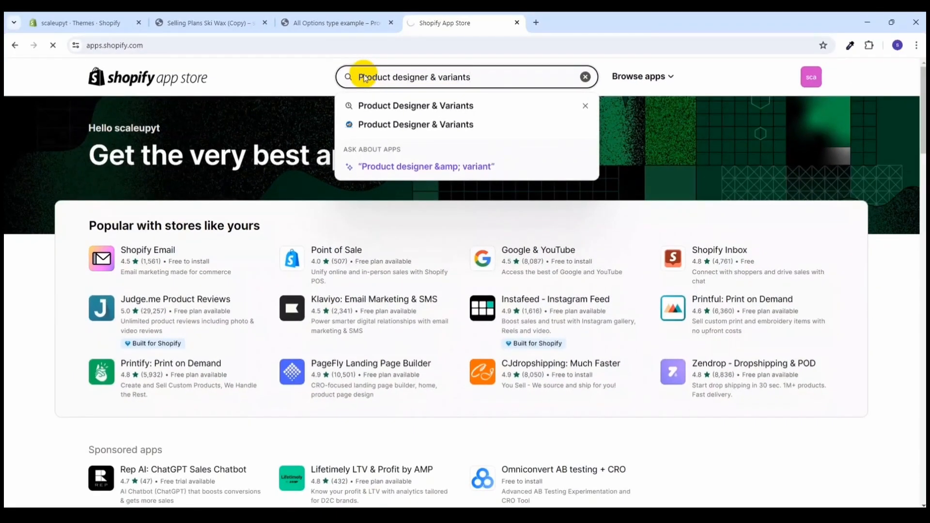
key(Return)
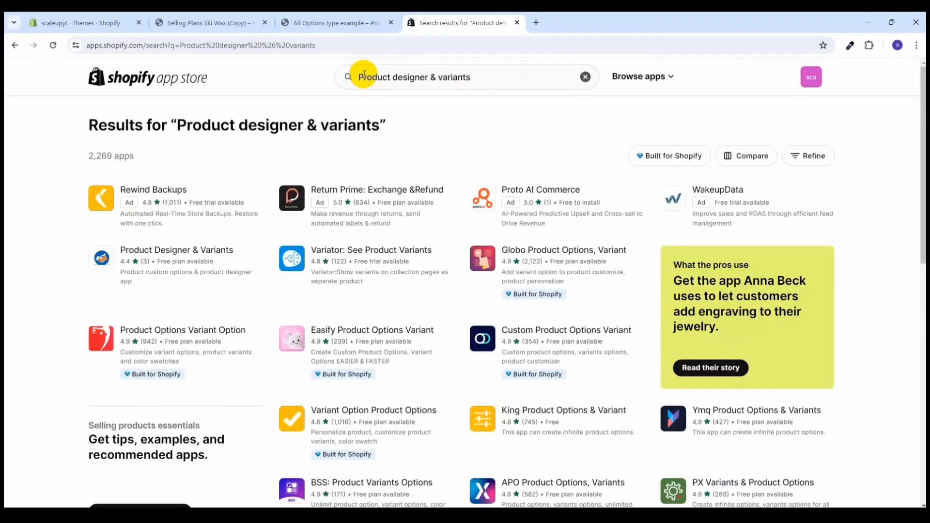
click(201, 257)
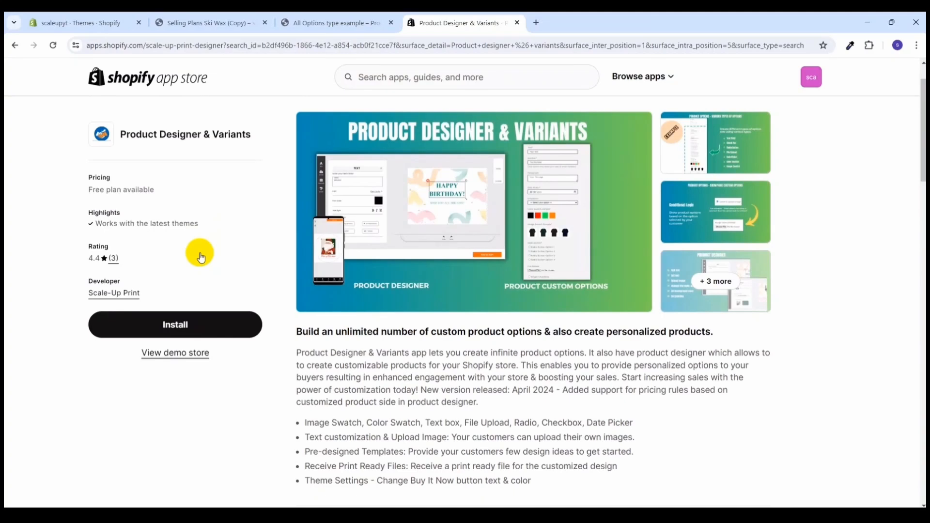
Install Product Designer & Variants on the store, granting its requested data access, and choose the Free plan.
click(174, 319)
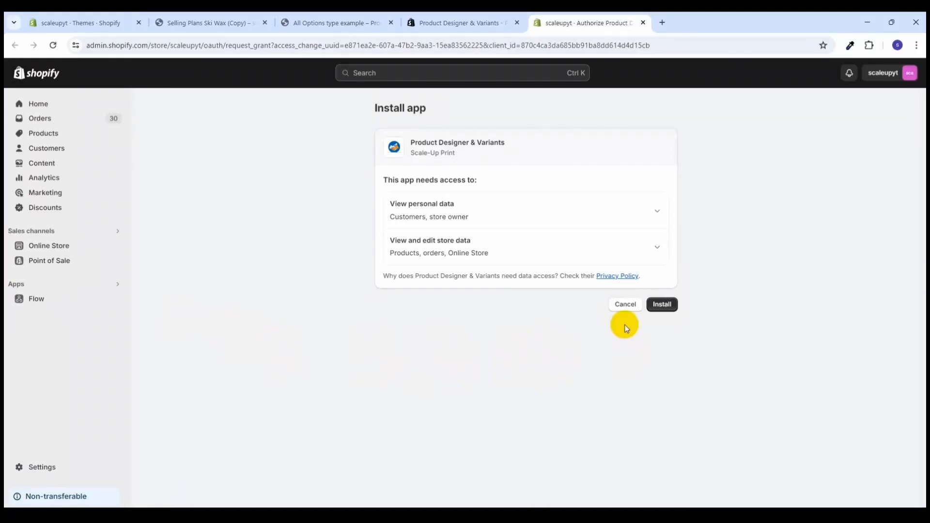
click(667, 305)
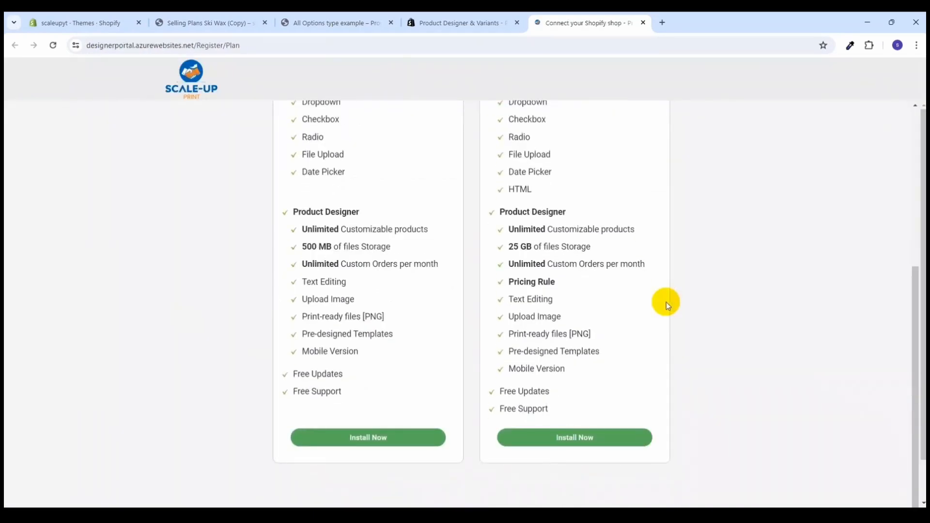
scroll(417, 327, up, 5)
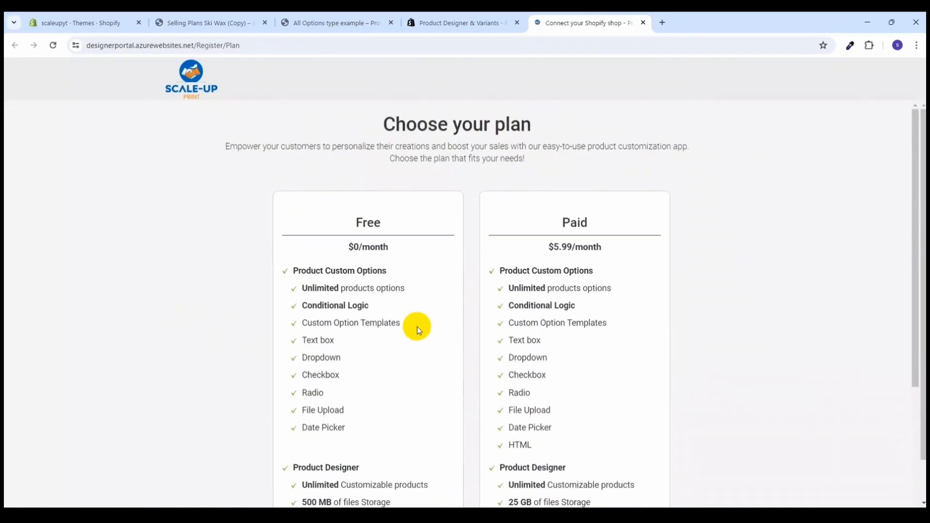
scroll(418, 328, down, 5)
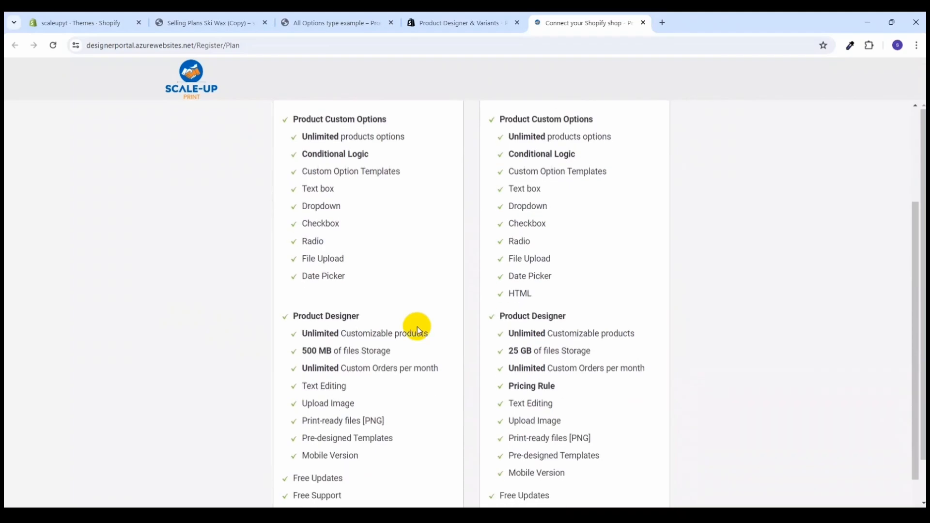
click(366, 441)
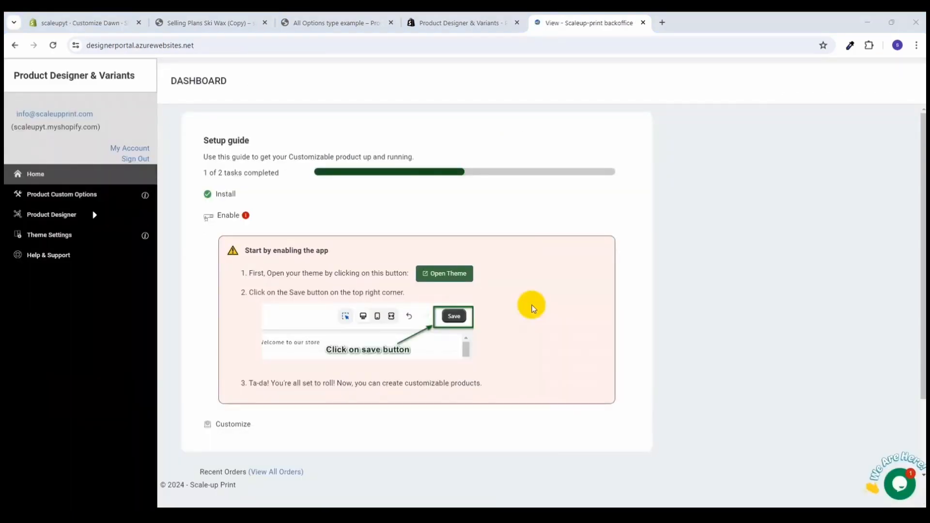
Enable the app embed in the Dawn theme, save the theme and return to the app dashboard.
click(457, 277)
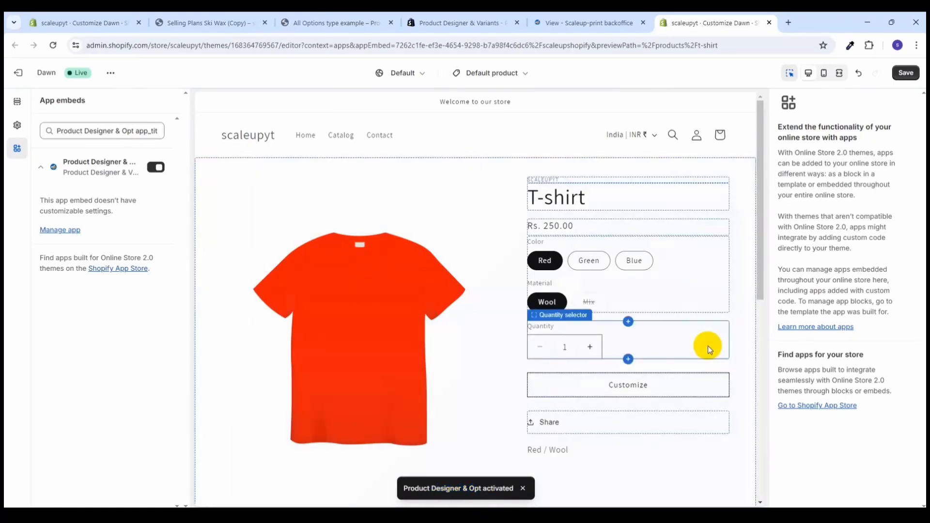
click(907, 74)
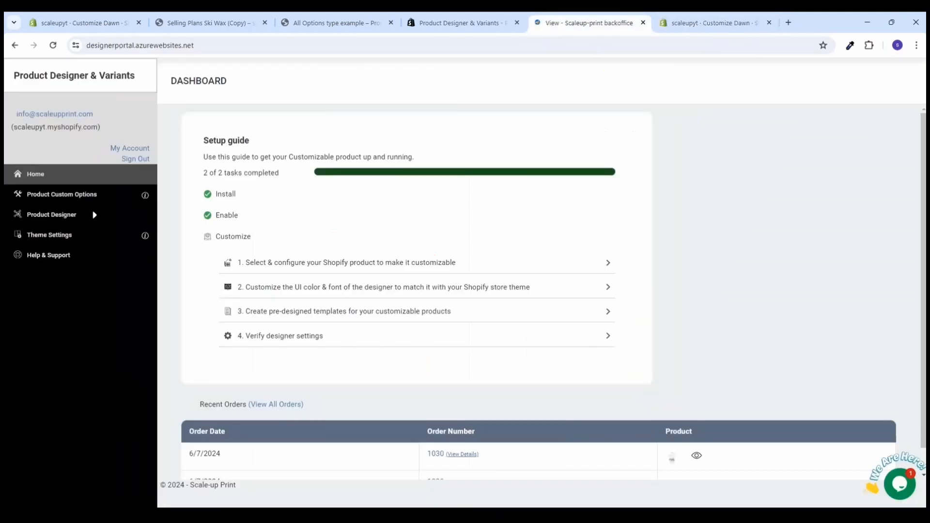
click(588, 23)
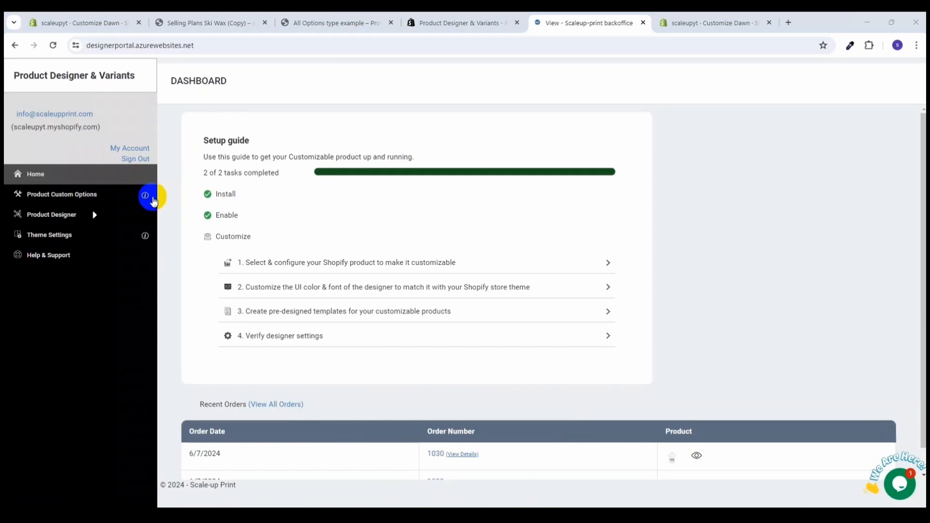
Open the custom options setup for the Selling Plans Ski Wax (Copy) product, checking its storefront page to identify the right product.
click(78, 195)
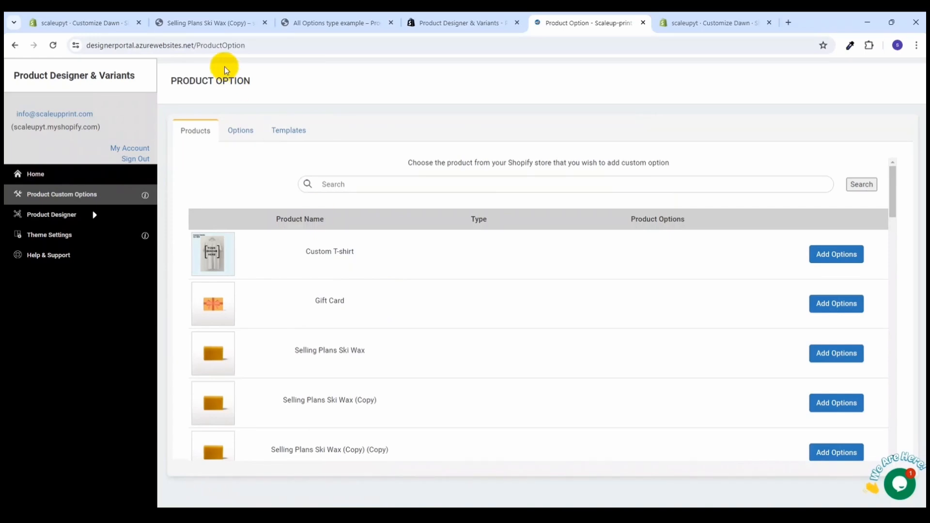
click(197, 17)
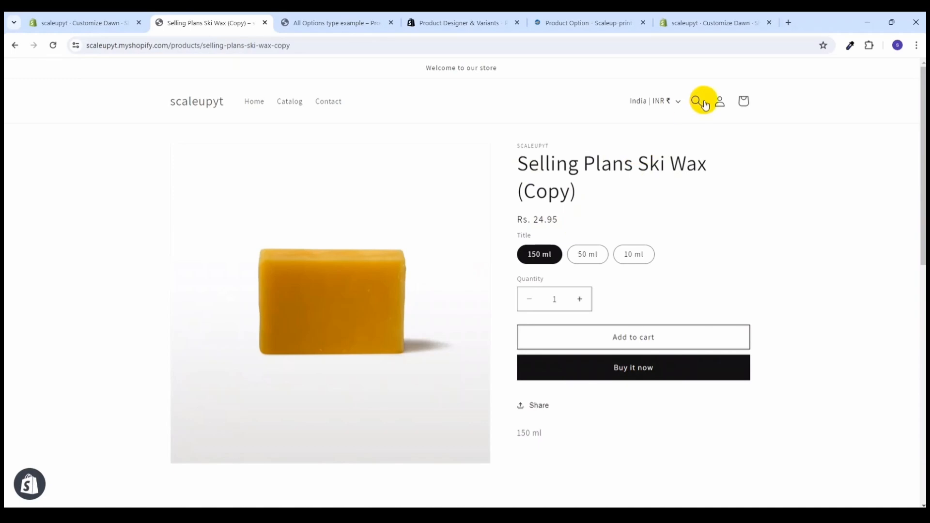
click(630, 19)
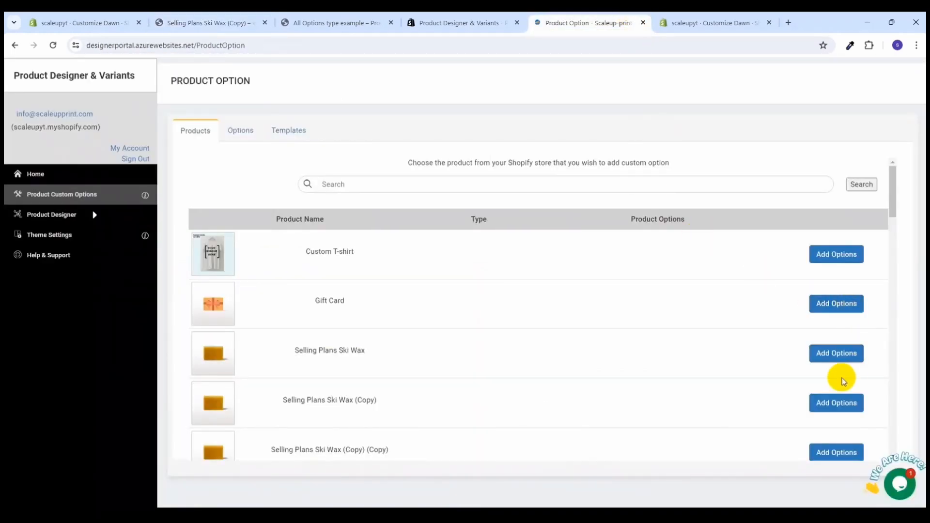
click(835, 409)
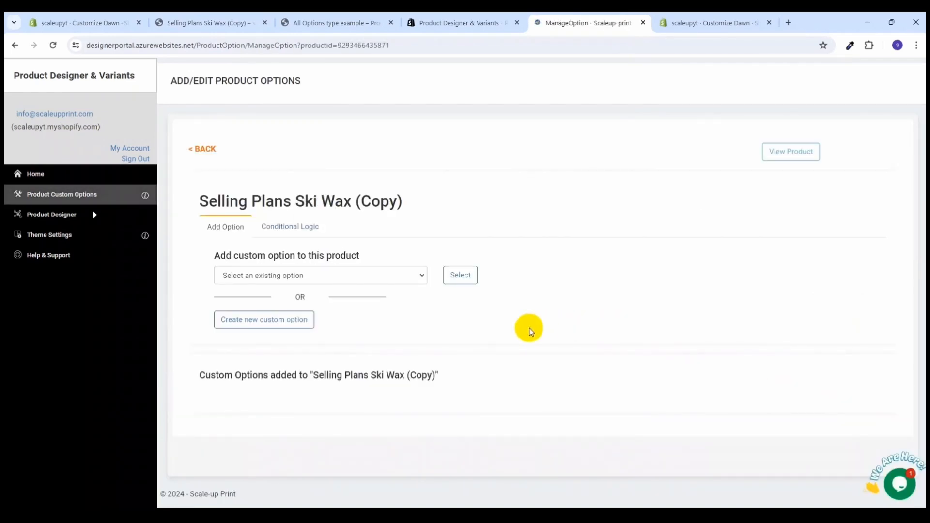
Create and save a required Single Line Text custom option titled "Your Name" for the product.
click(279, 324)
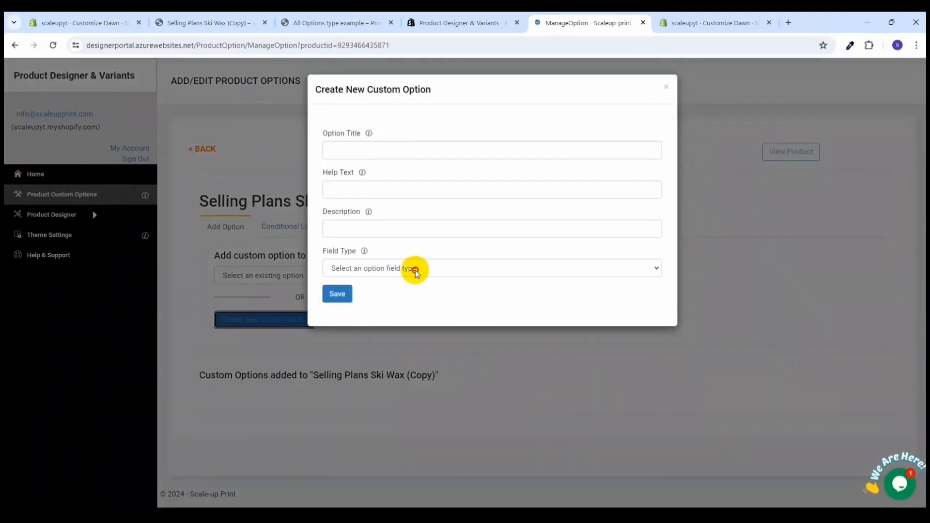
click(415, 270)
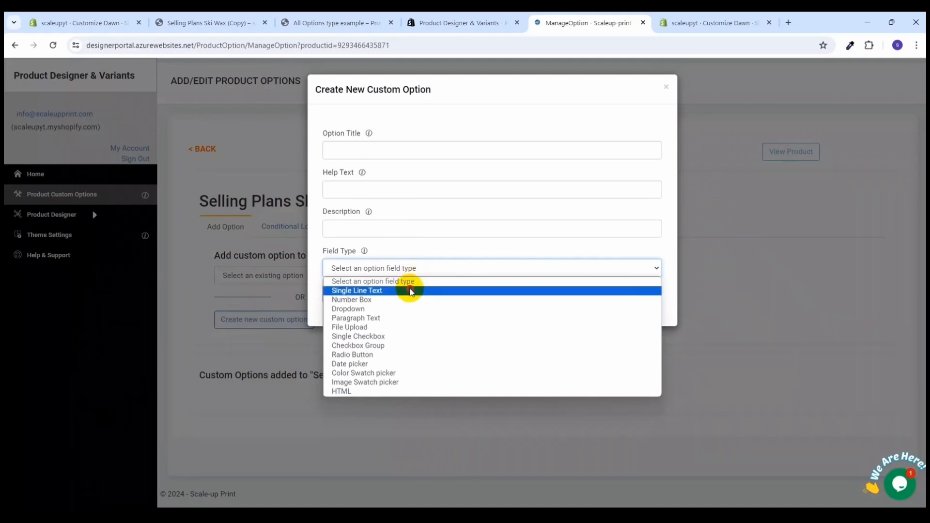
click(410, 290)
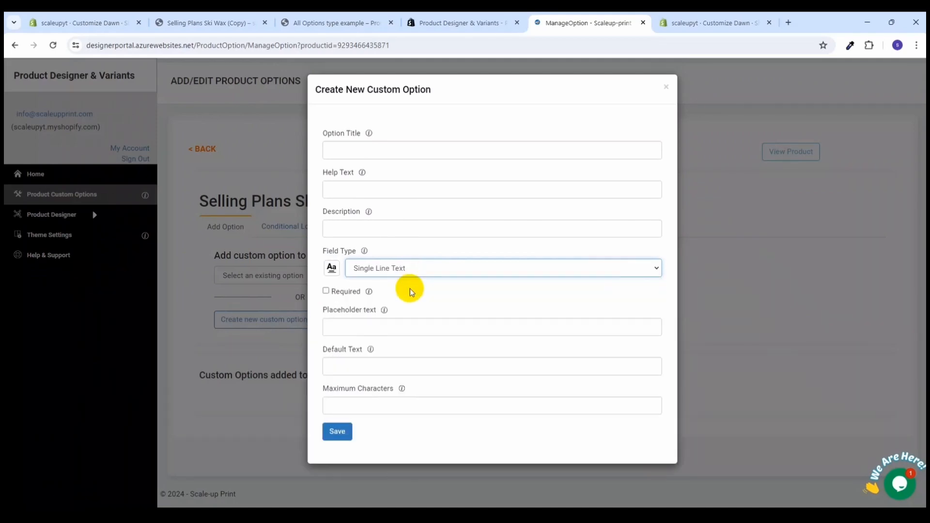
click(374, 144)
text(Y)
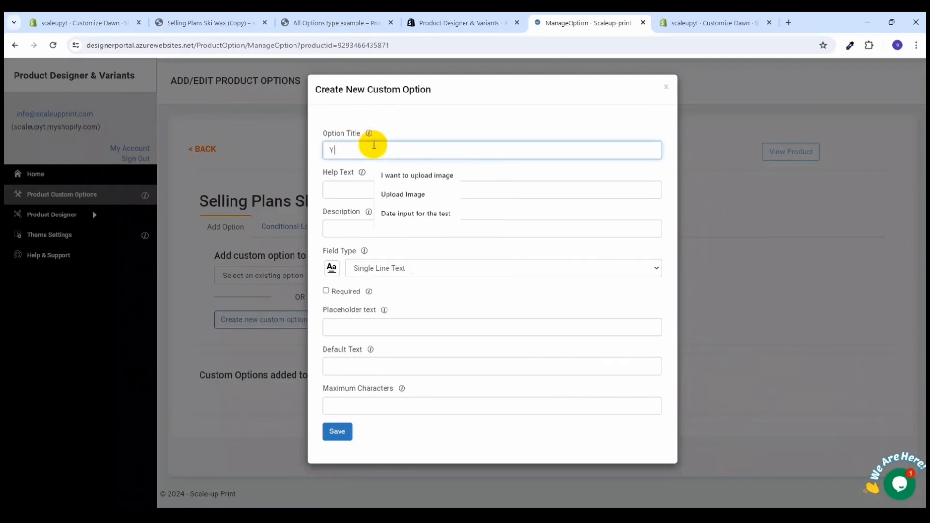
text(our)
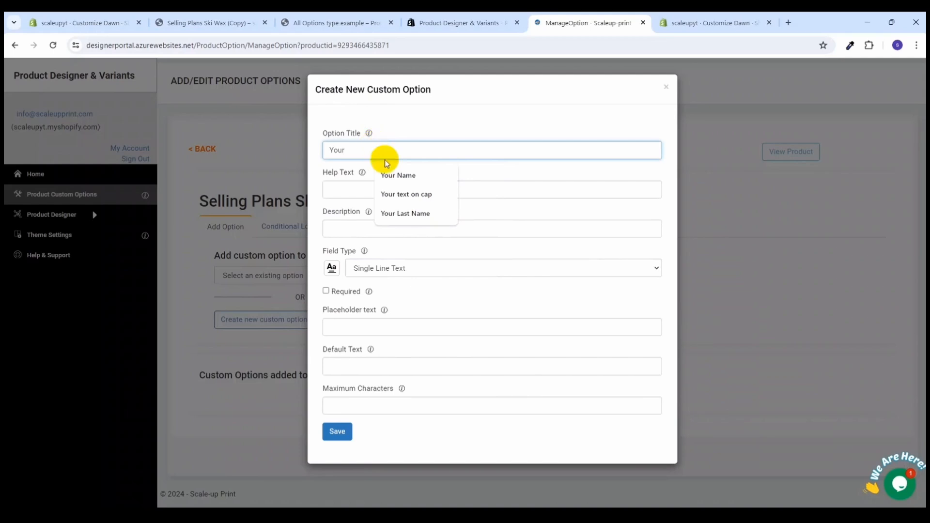
click(405, 176)
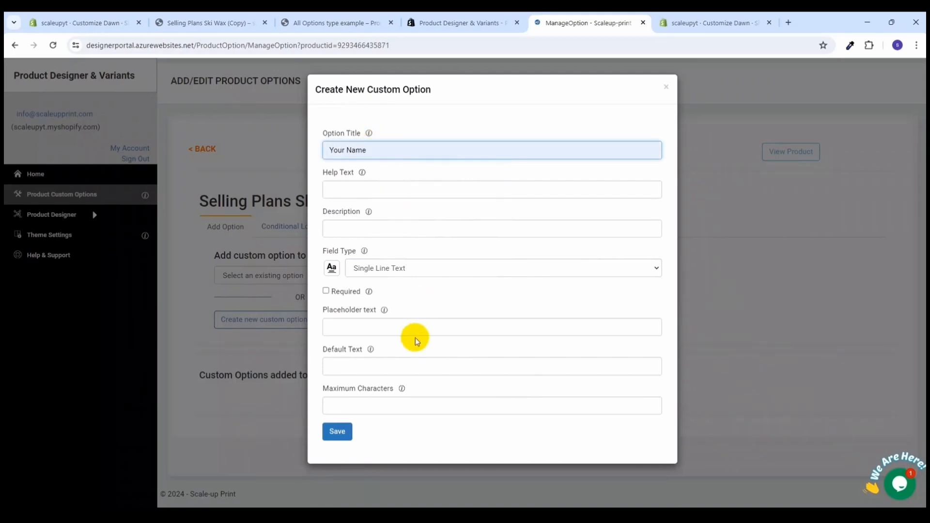
click(326, 292)
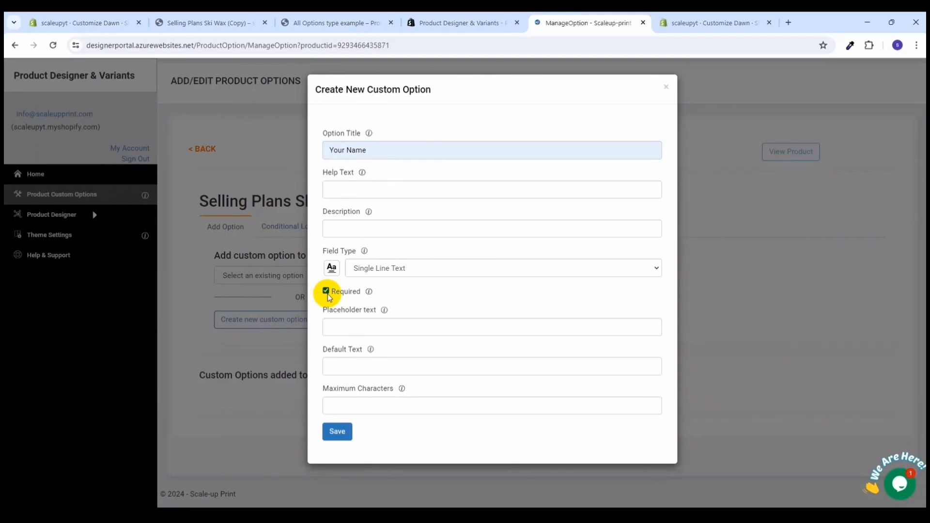
click(341, 436)
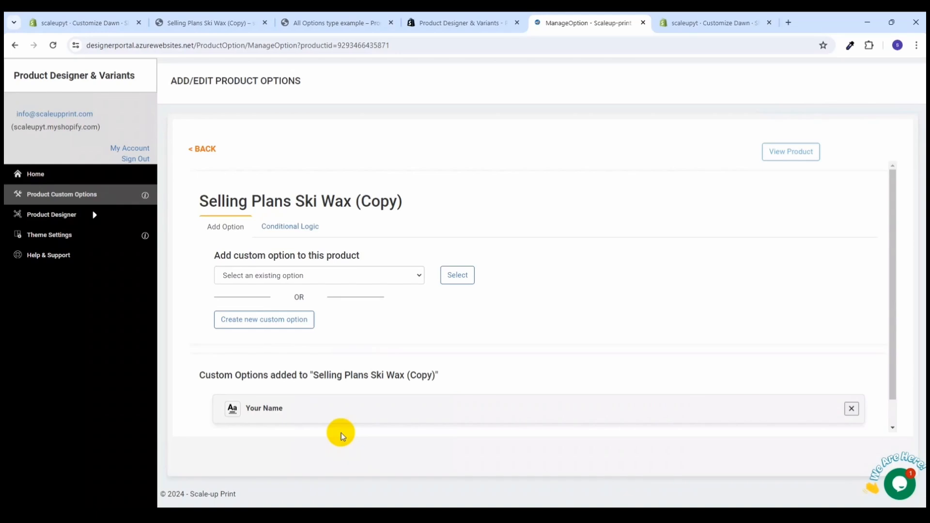
Check the "Your Name" field on the product's storefront page and return to its option settings.
click(787, 152)
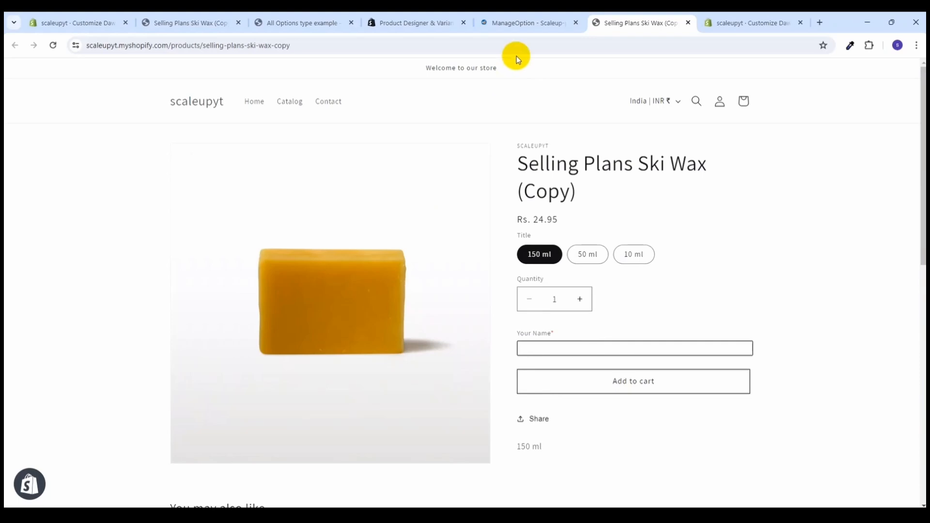
click(532, 26)
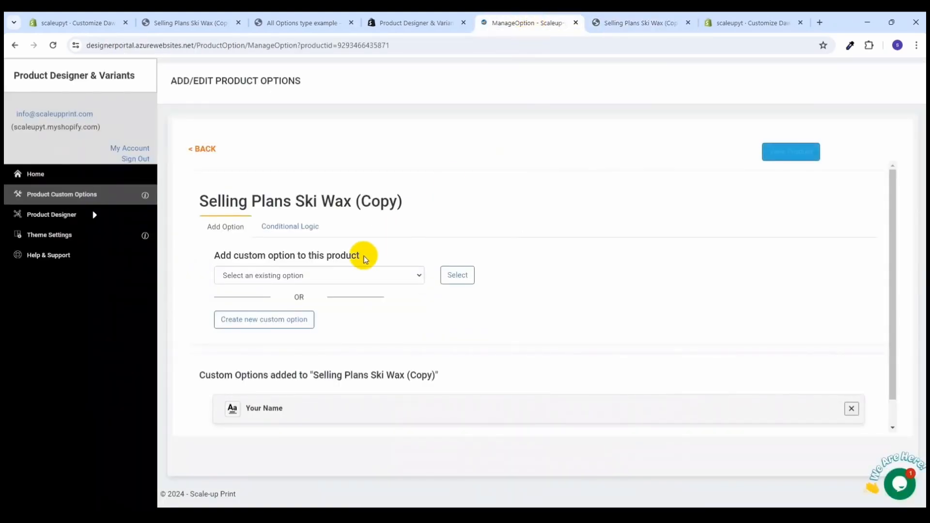
Start another new custom option for the product and review the available field types without choosing one.
click(295, 319)
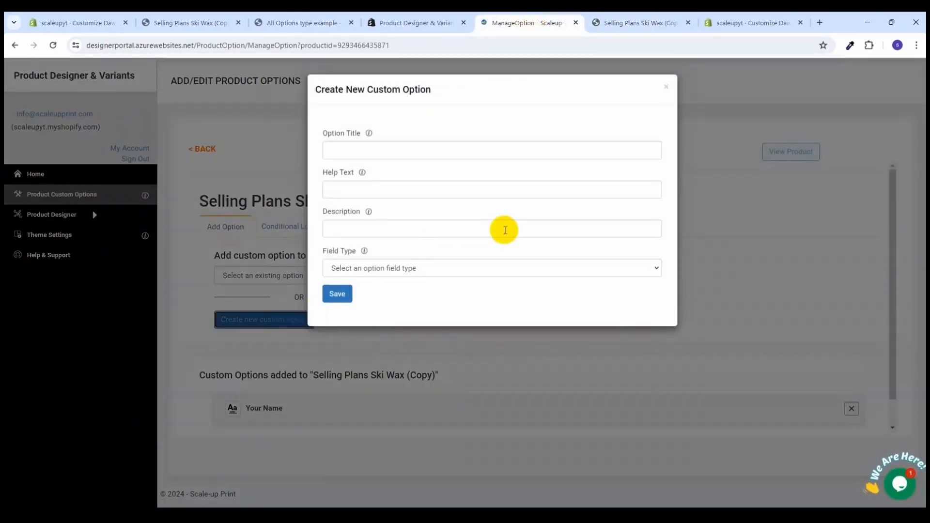
click(493, 262)
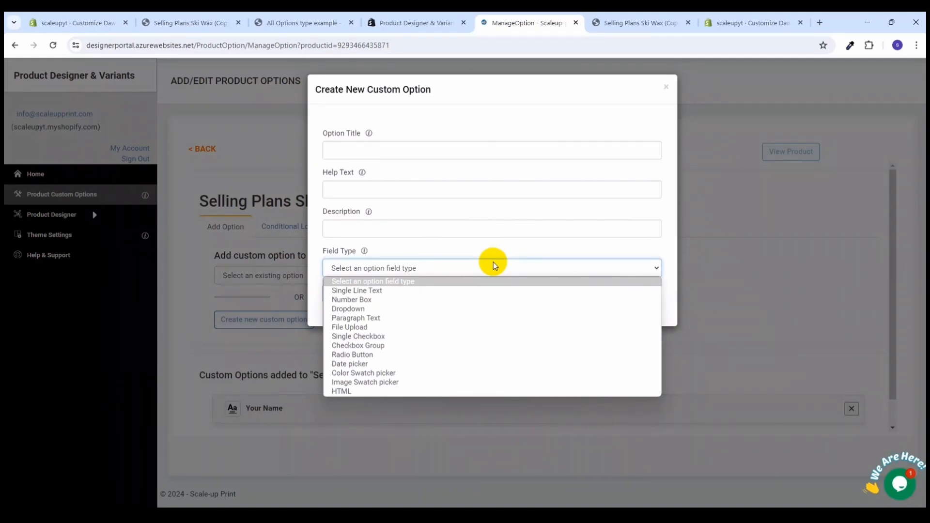
click(847, 211)
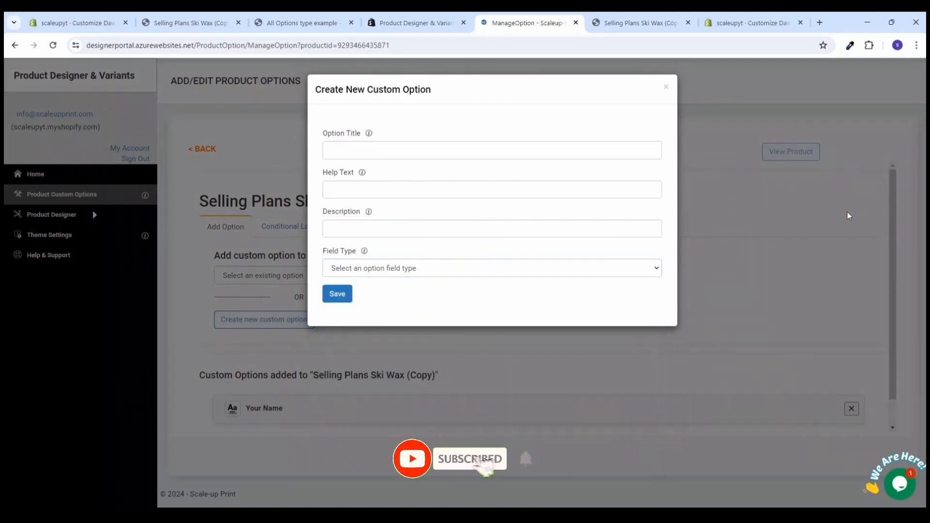